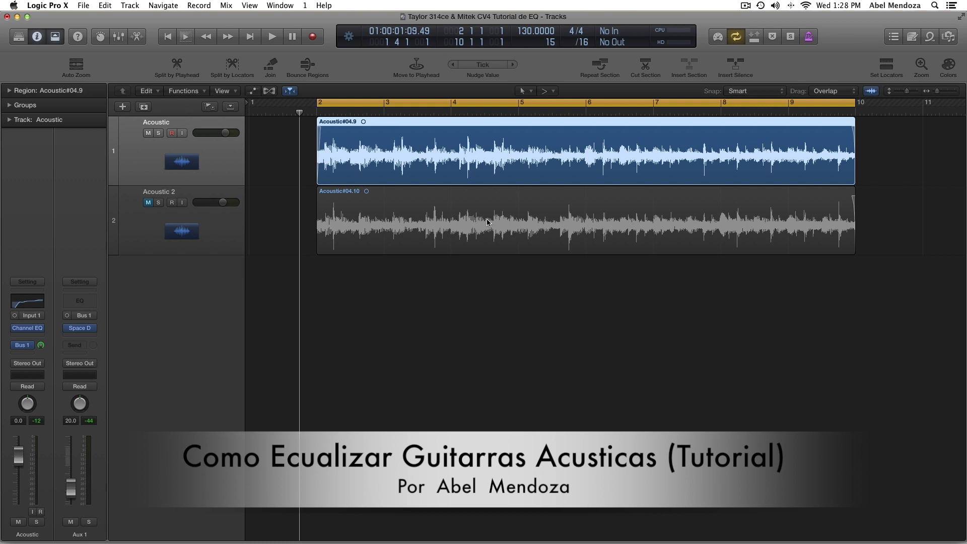
Step: Bypass the Channel EQ and the Bus 1 send on the Acoustic channel, and play the dry guitar from before bar 2
click(15, 345)
click(15, 328)
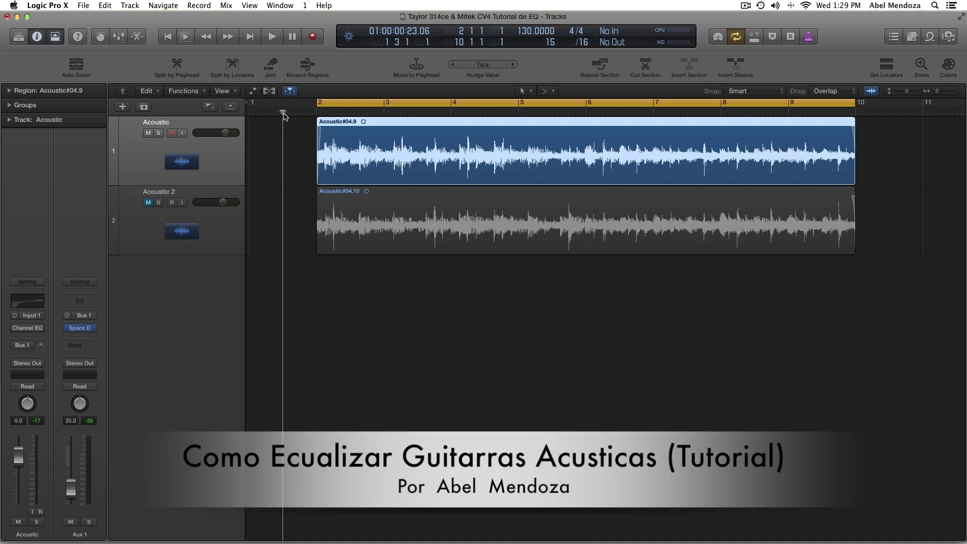
key(space)
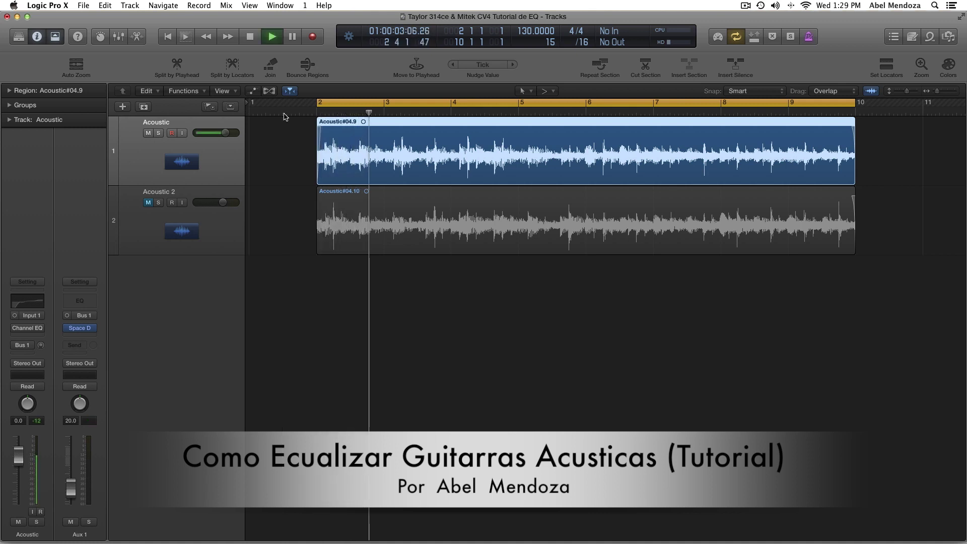
key(space)
Step: Re-enable the Channel EQ and the Bus 1 send on the Acoustic channel, and play the processed guitar for comparison
click(15, 329)
click(16, 345)
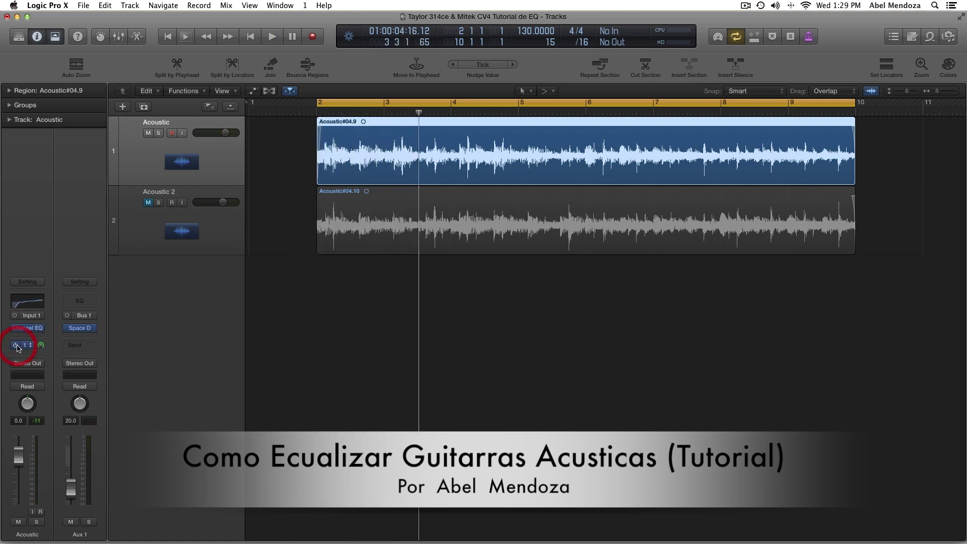
key(space)
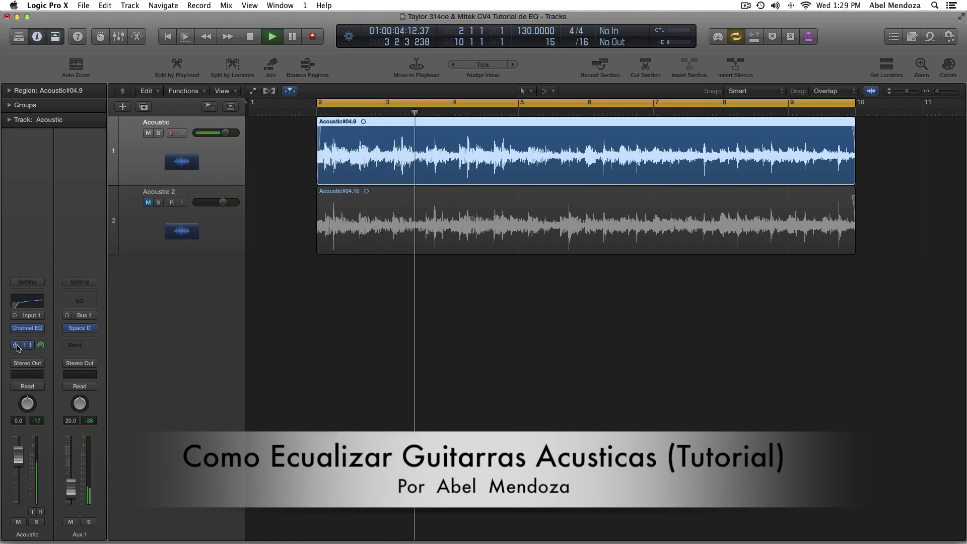
key(space)
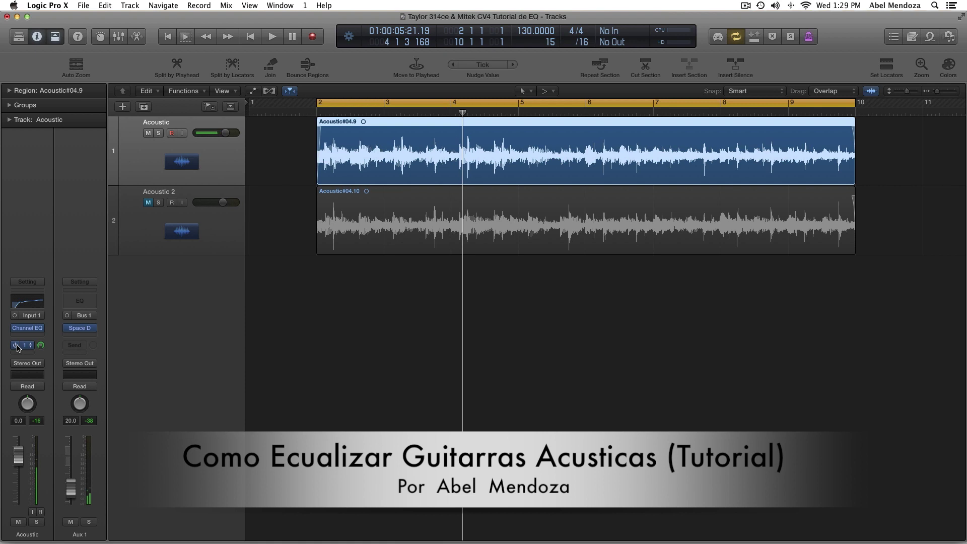
Step: Turn off the Acoustic channel's Bus 1 send, open its Channel EQ window and place the playhead at bar 2
click(14, 345)
click(28, 328)
click(316, 112)
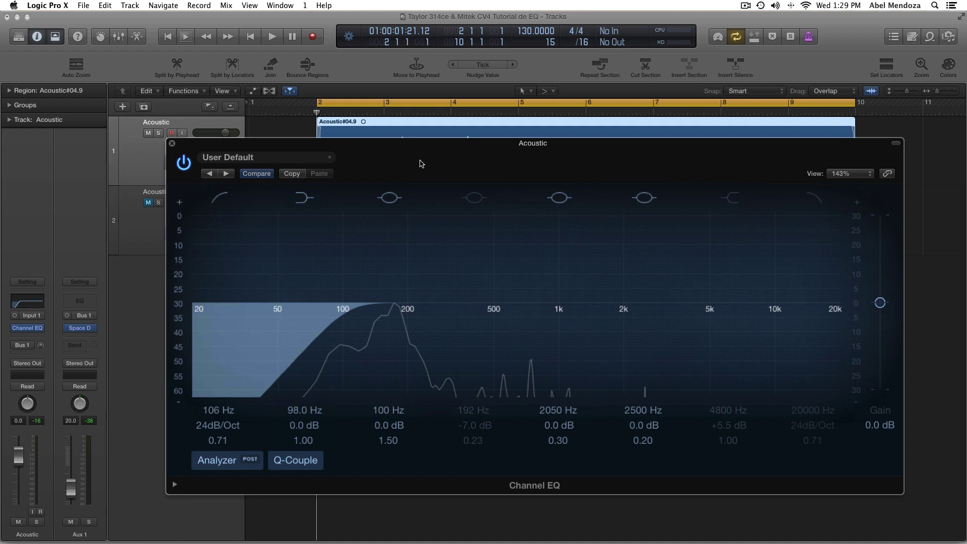
drag(391, 157, 409, 136)
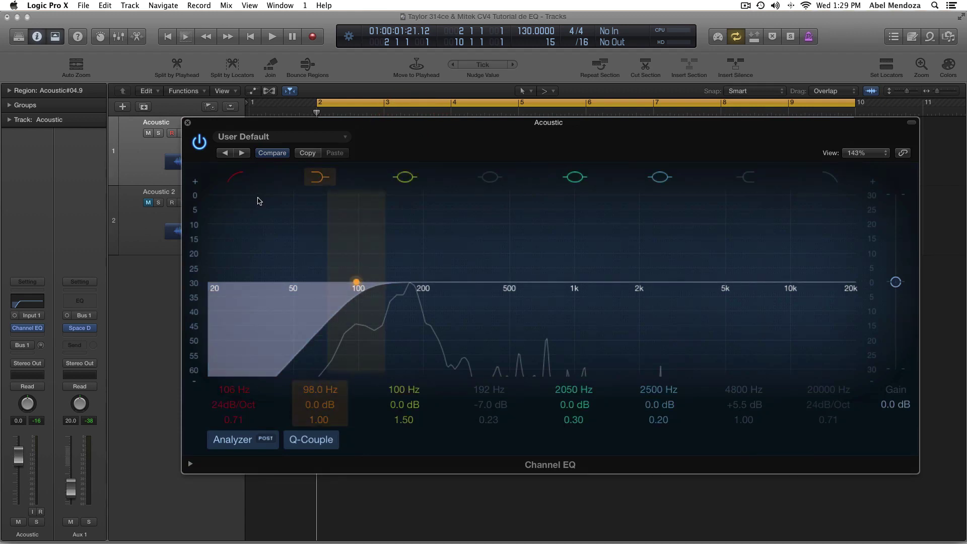
Step: Set the EQ's low-cut frequency to 20 Hz and play the loop to hear the guitar's full low end
double_click(226, 396)
text(20)
key(Return)
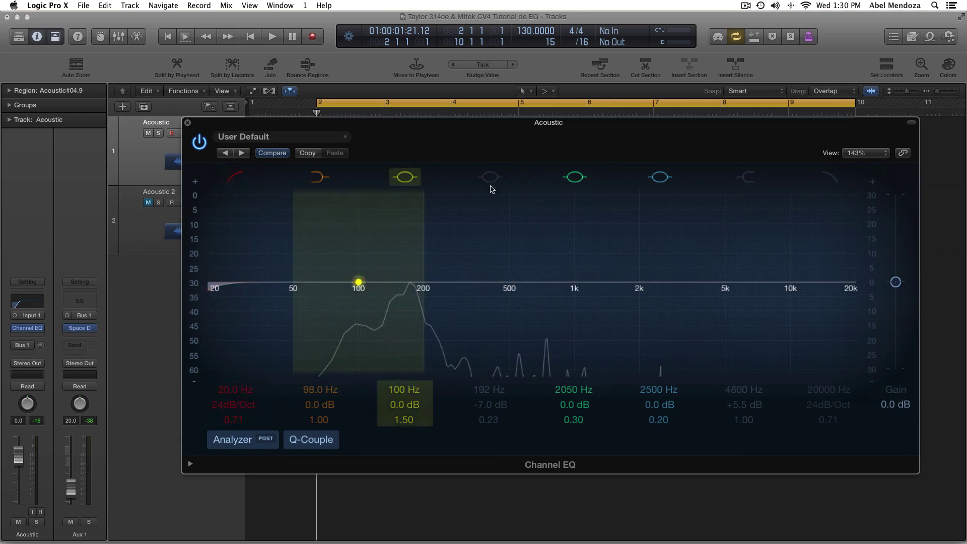
drag(514, 129, 537, 117)
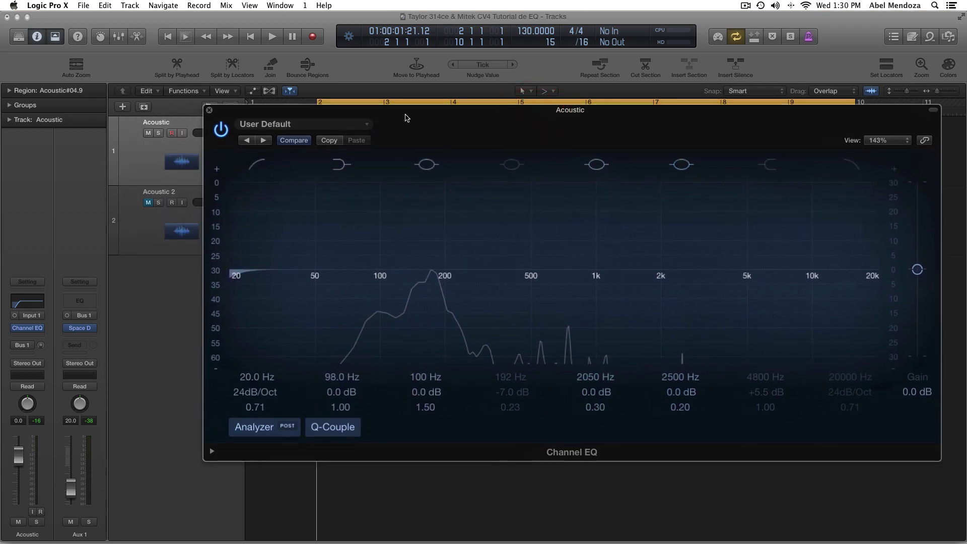
key(space)
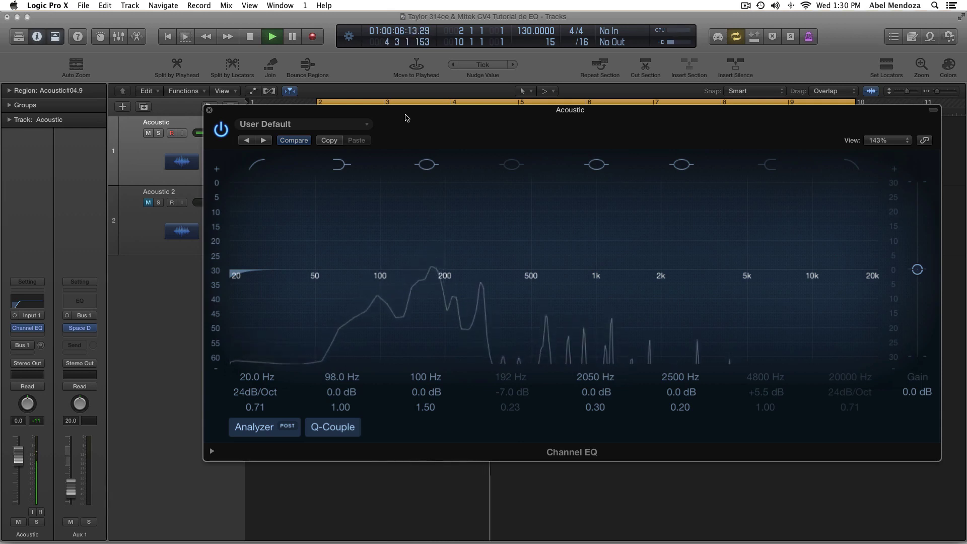
key(space)
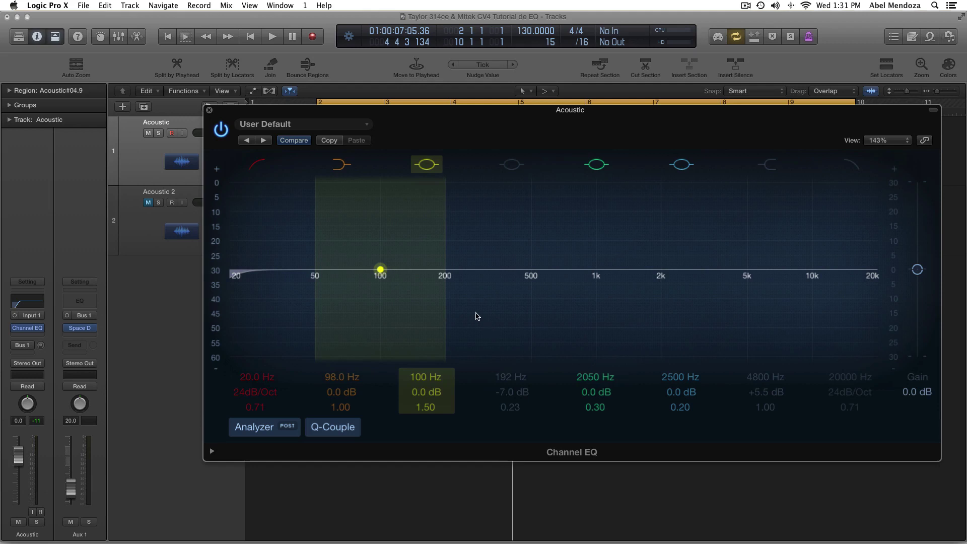
Step: Raise the low-cut frequency to 290 Hz during playback and listen to the thinned-out guitar
click(256, 163)
click(256, 163)
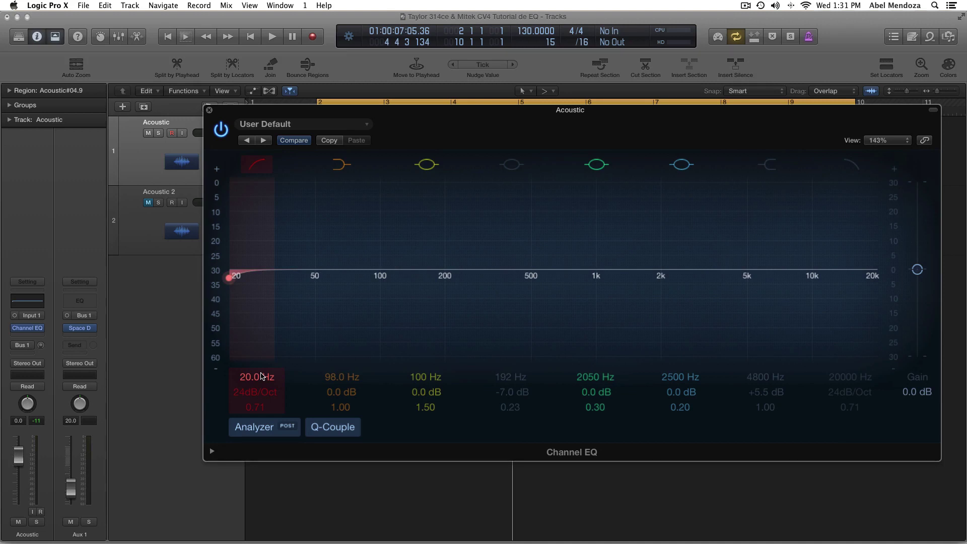
key(space)
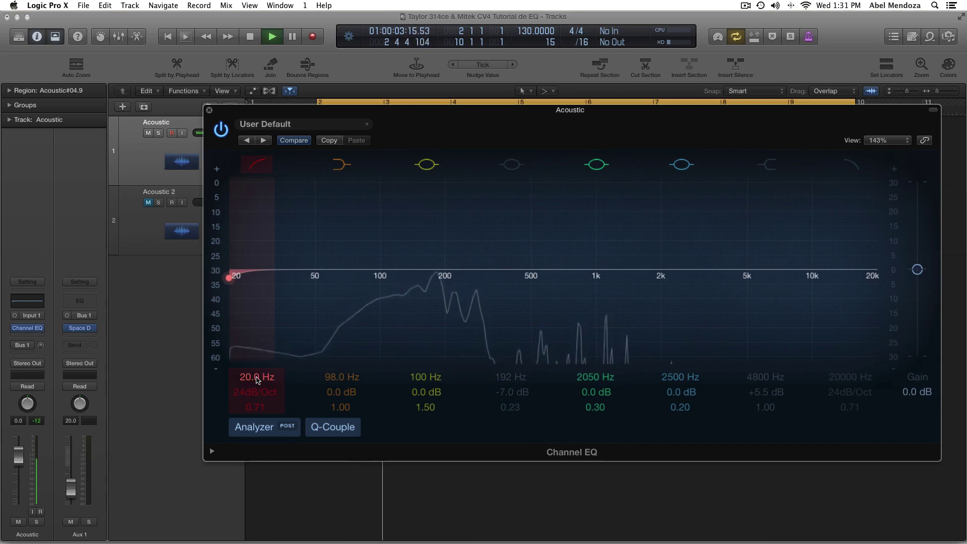
drag(257, 380, 257, 308)
key(space)
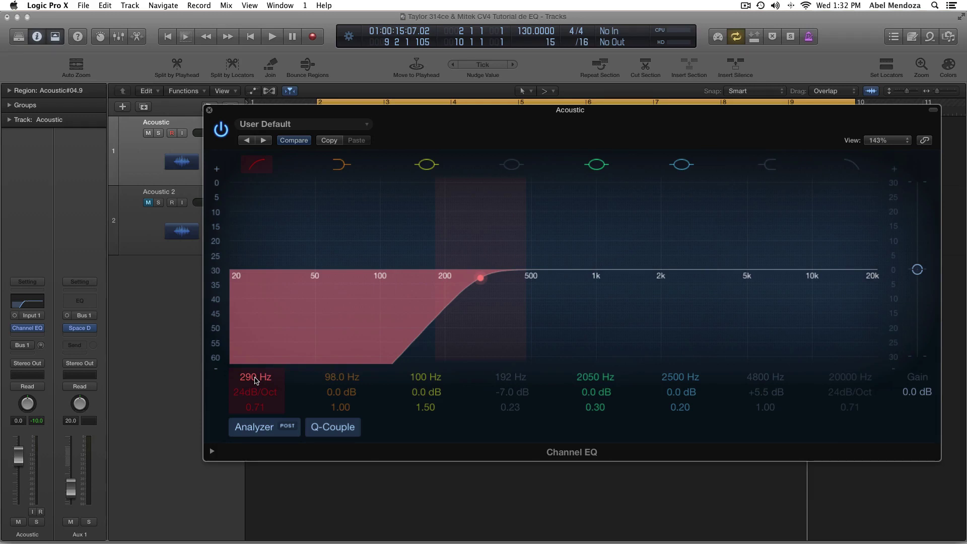
key(space)
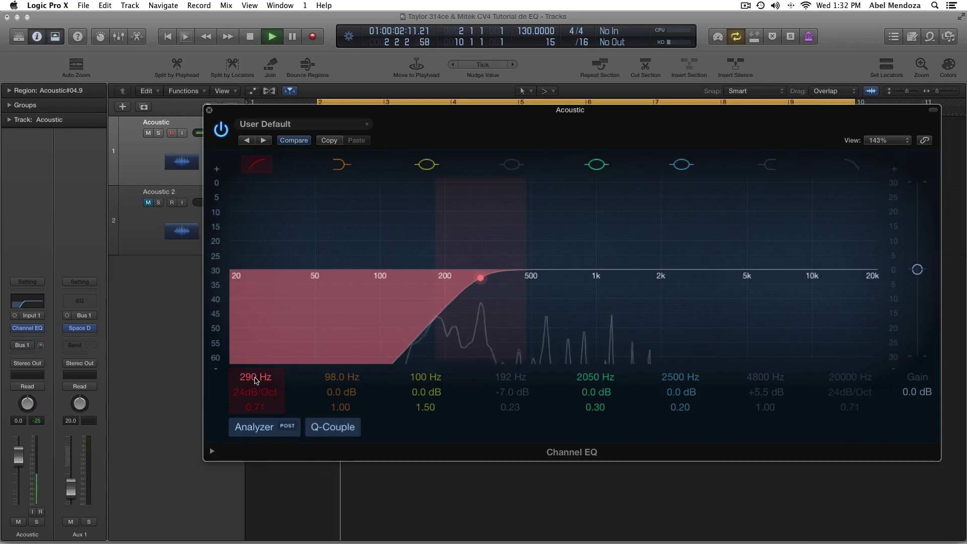
Step: Lower the low-cut frequency to 106 Hz and play the loop to check the filtered low end
drag(255, 379, 255, 414)
drag(397, 278, 385, 277)
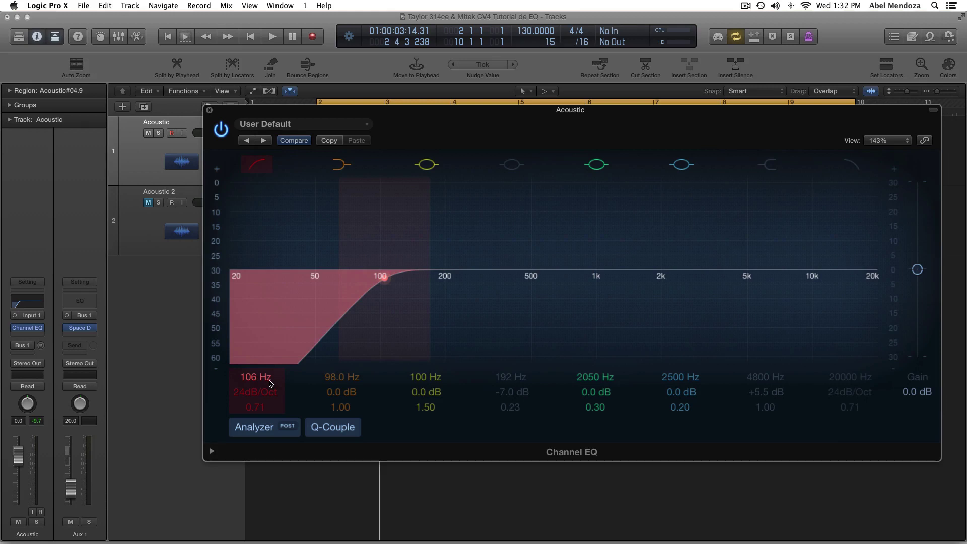
key(space)
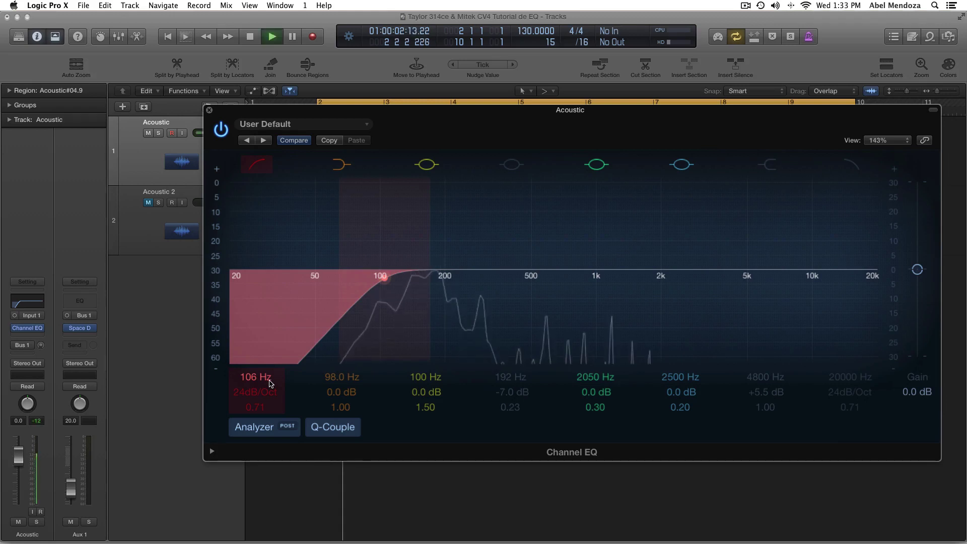
key(space)
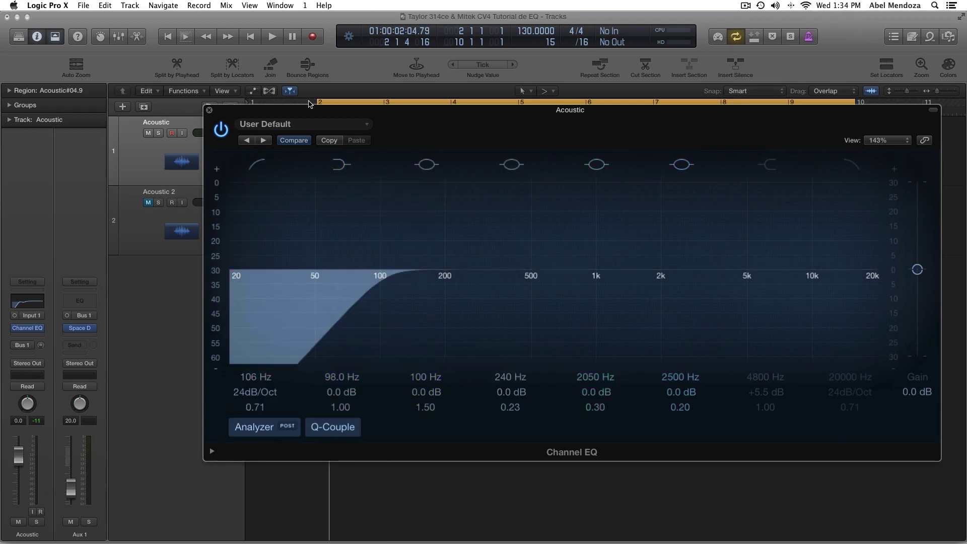
Step: During playback, boost the fourth EQ band by 24 dB with a Q of 8.60 and sweep it to 192 Hz
drag(414, 119, 414, 138)
click(308, 113)
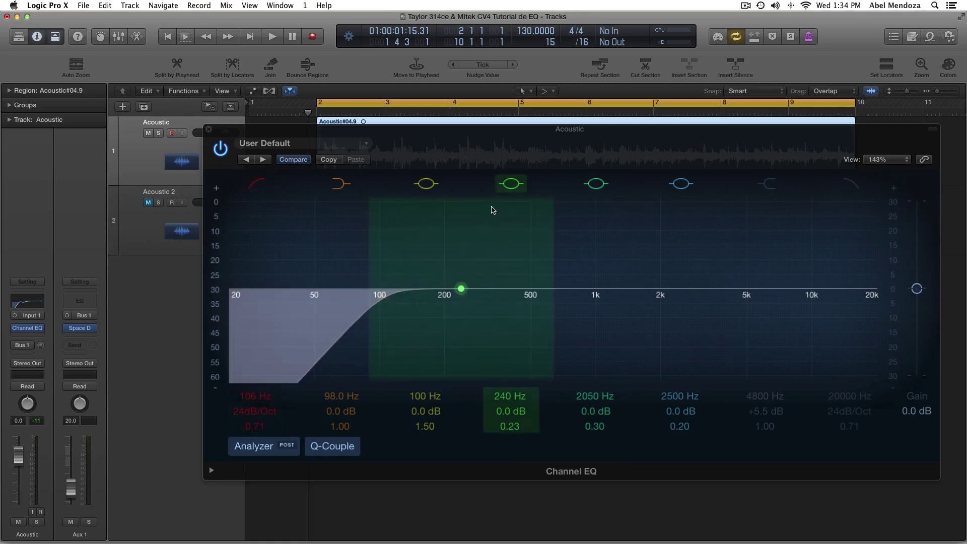
key(space)
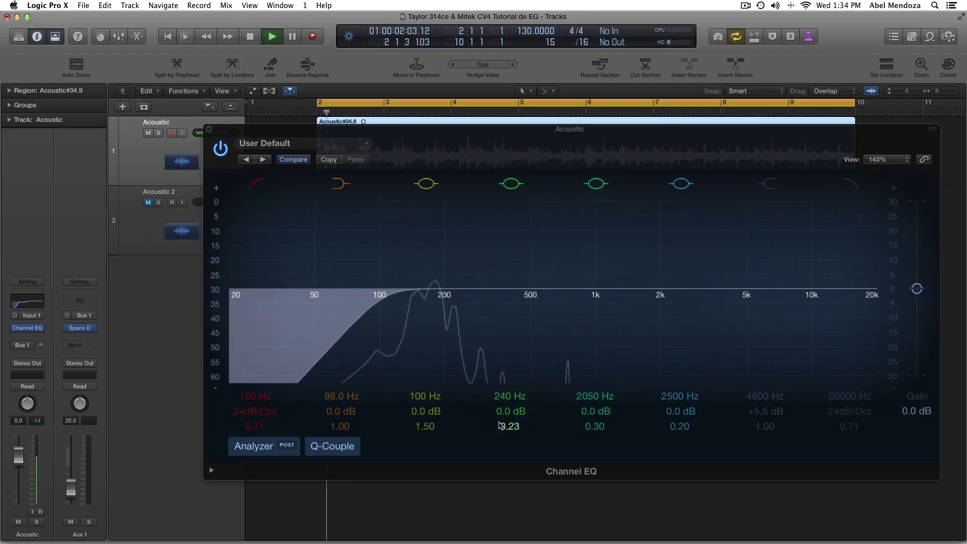
mouse_move(510, 399)
mouse_down()
mouse_move(511, 408)
mouse_move(511, 393)
mouse_up()
drag(510, 429, 514, 449)
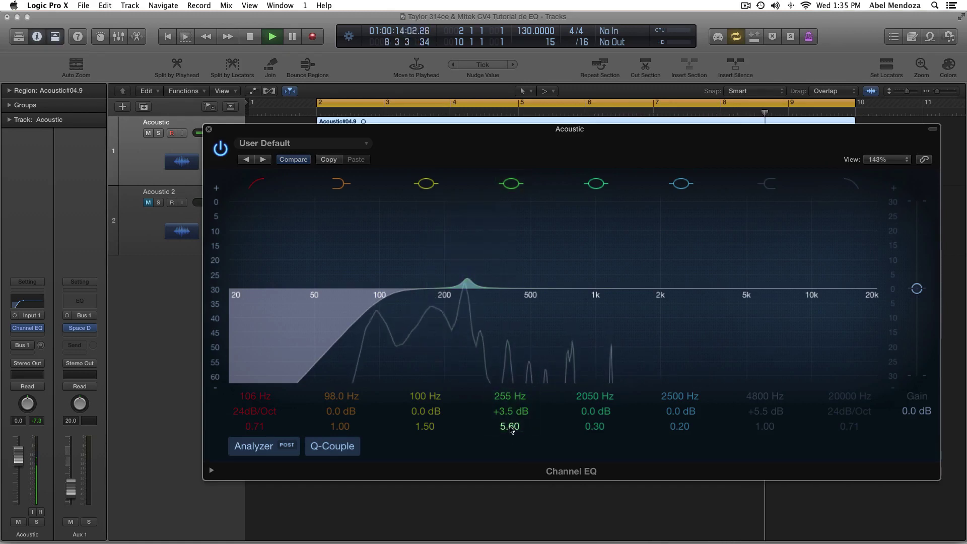
drag(510, 429, 509, 388)
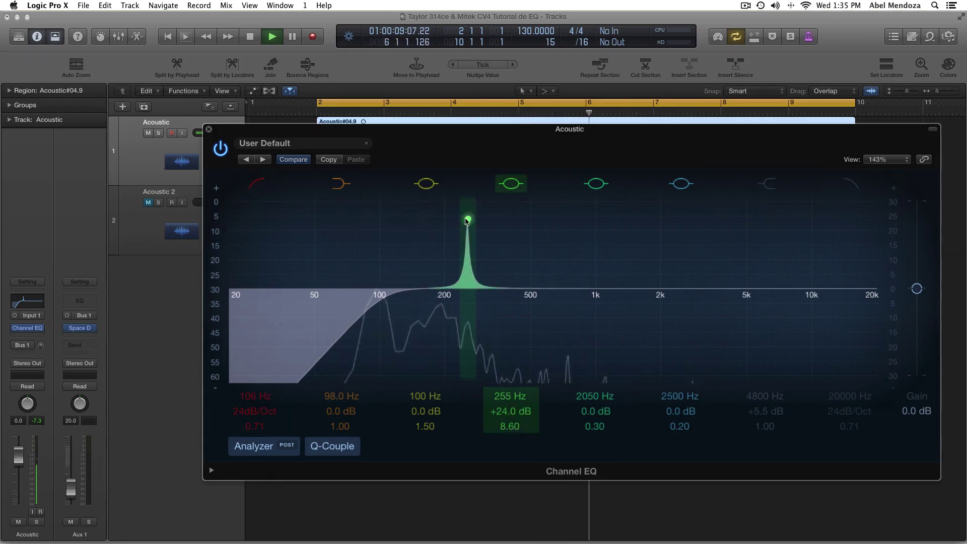
drag(464, 221, 438, 197)
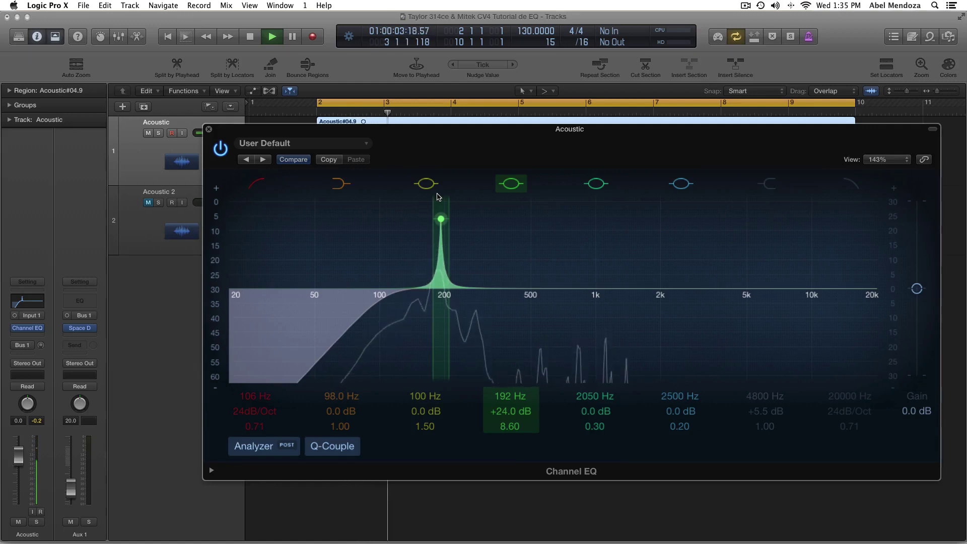
click(438, 194)
key(space)
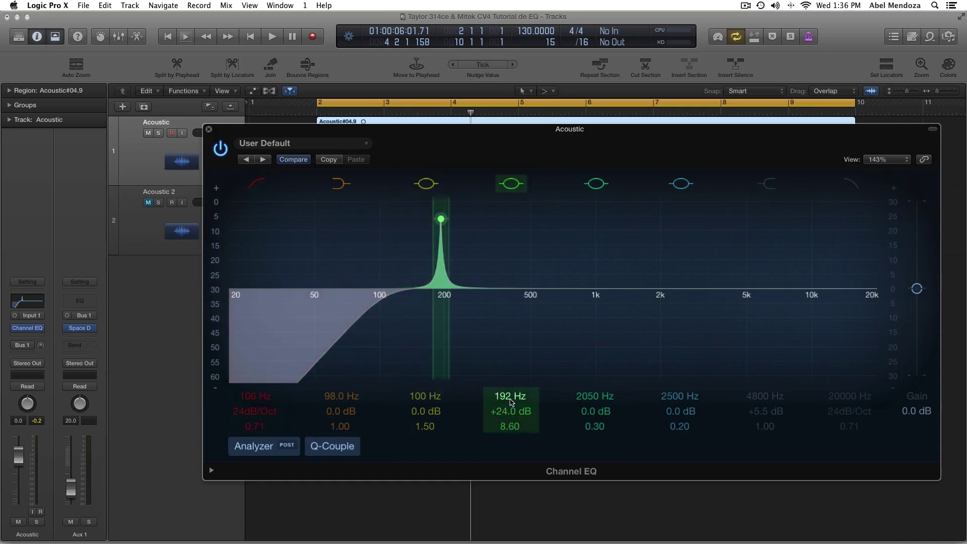
Step: Turn the 192 Hz peak into a wide cut with a gain of -7.0 dB and a Q of 0.20 during playback
mouse_move(510, 412)
mouse_down()
mouse_move(510, 442)
mouse_move(510, 411)
mouse_up()
key(space)
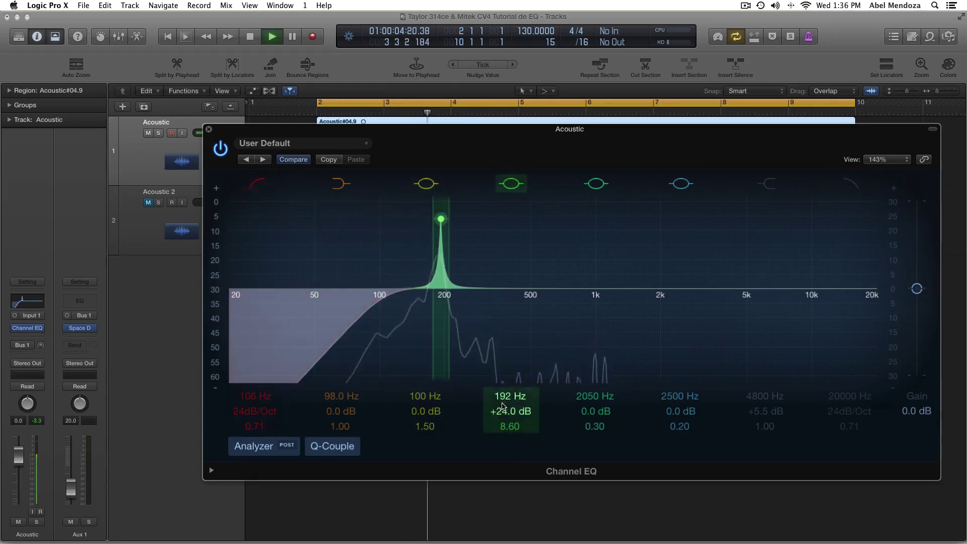
drag(501, 411, 501, 463)
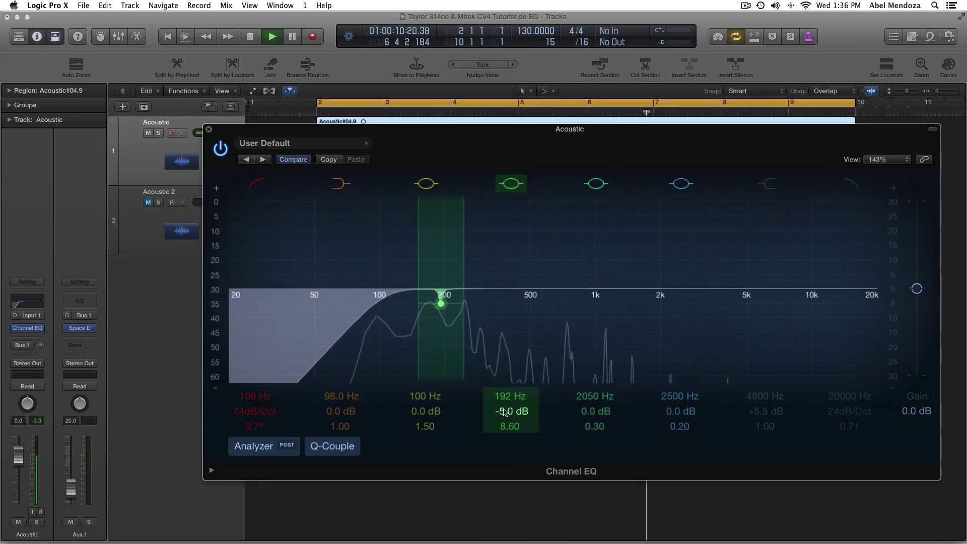
mouse_move(509, 426)
mouse_down()
mouse_move(509, 475)
mouse_move(513, 424)
mouse_up()
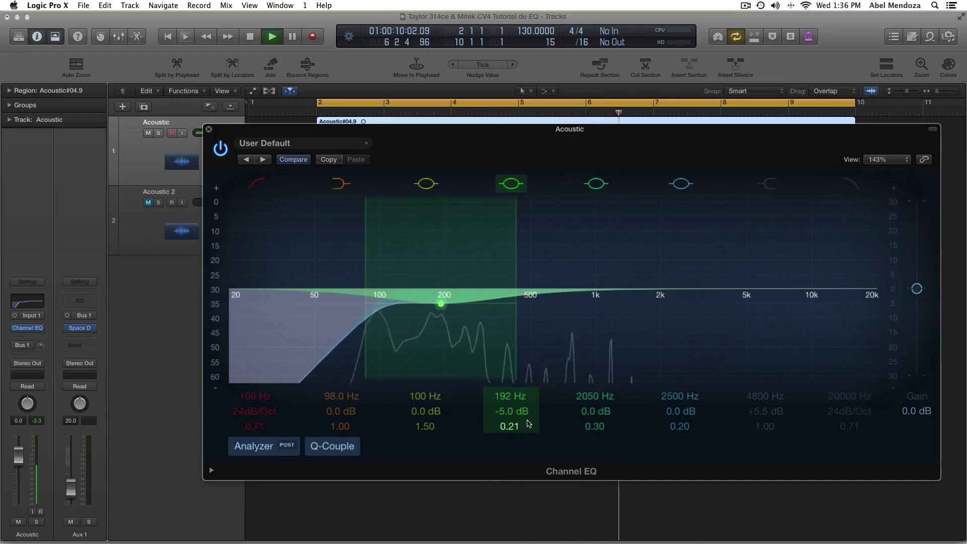
drag(510, 426, 510, 427)
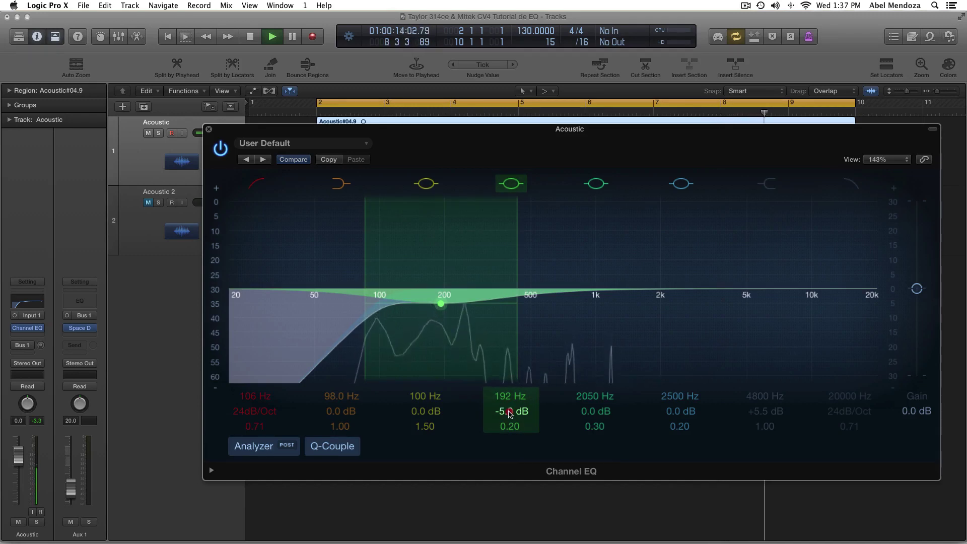
drag(512, 412, 512, 417)
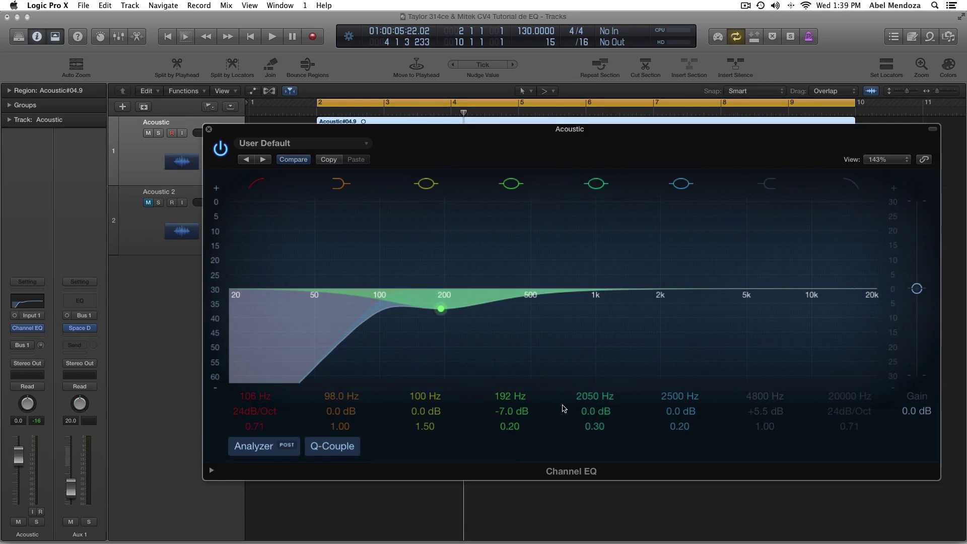
Step: Play the loop while switching the Channel EQ off and on to compare the guitar with and without the low-end cuts
key(space)
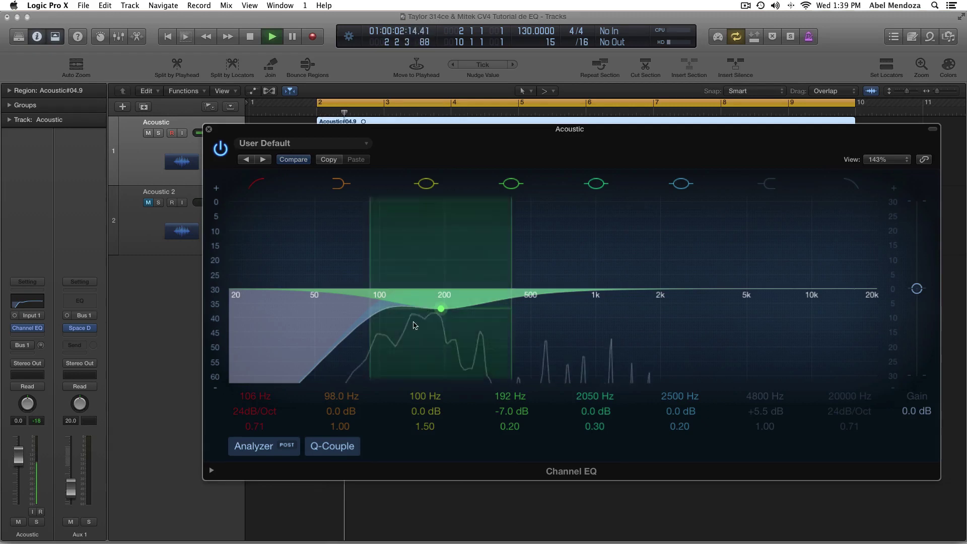
click(219, 150)
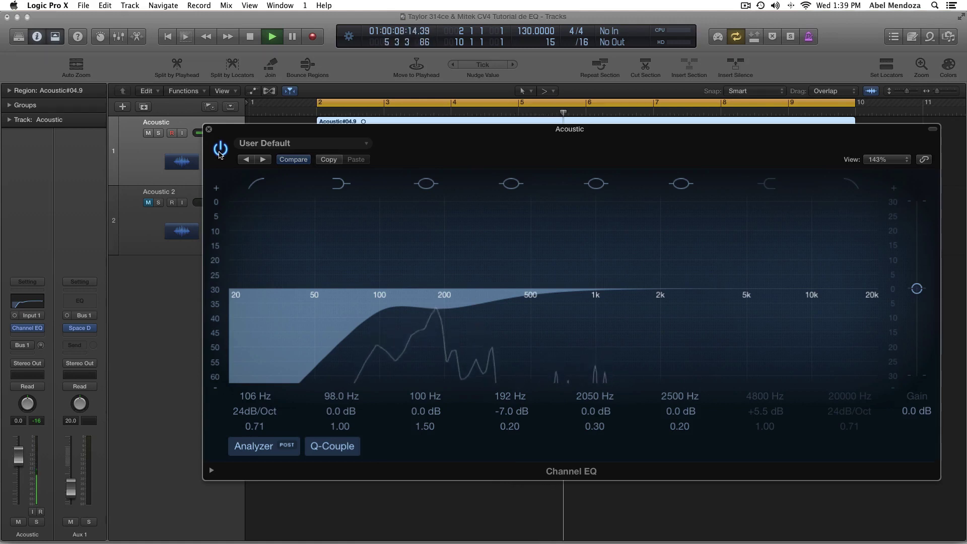
click(220, 150)
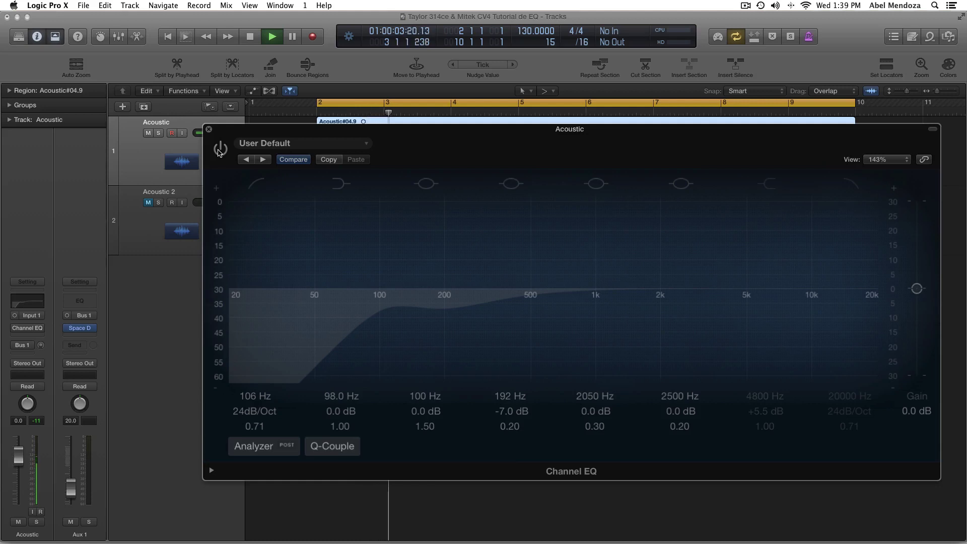
click(219, 150)
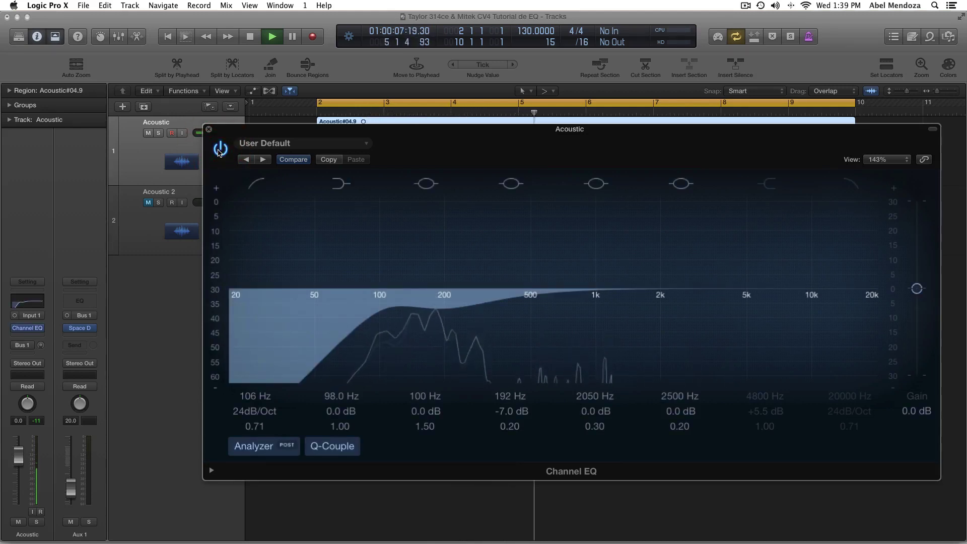
key(space)
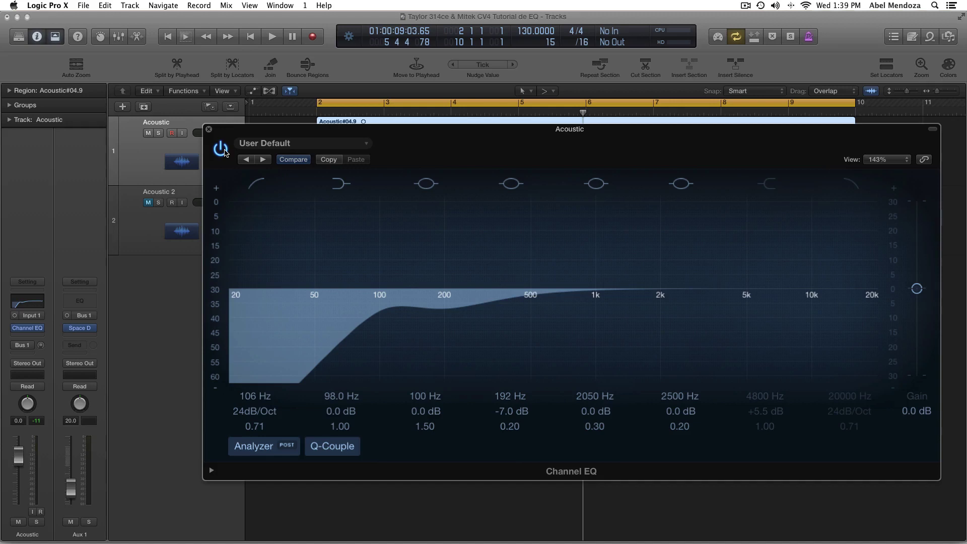
click(225, 153)
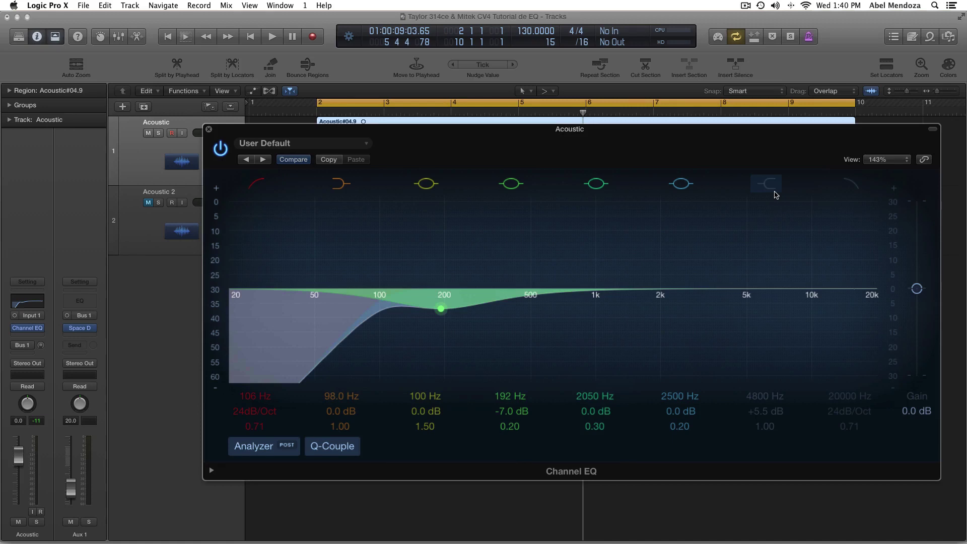
Step: During playback, set the high-shelf EQ band to 4800 Hz with a gain of +5.5 dB
key(space)
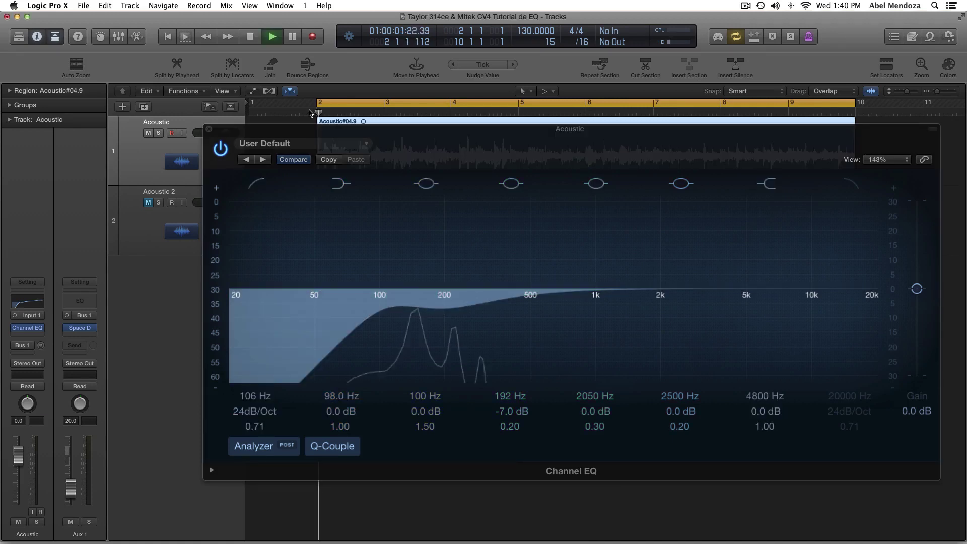
drag(750, 404, 749, 382)
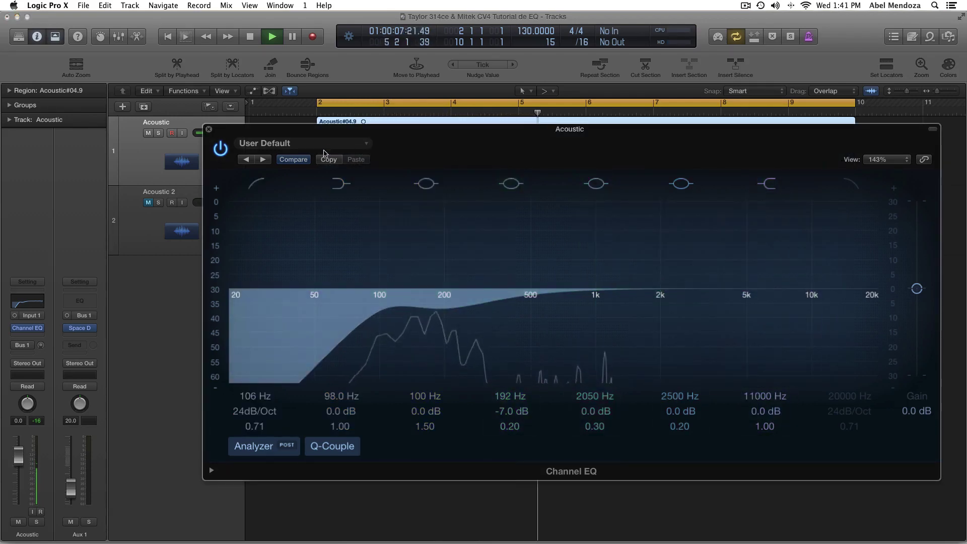
drag(759, 414, 760, 401)
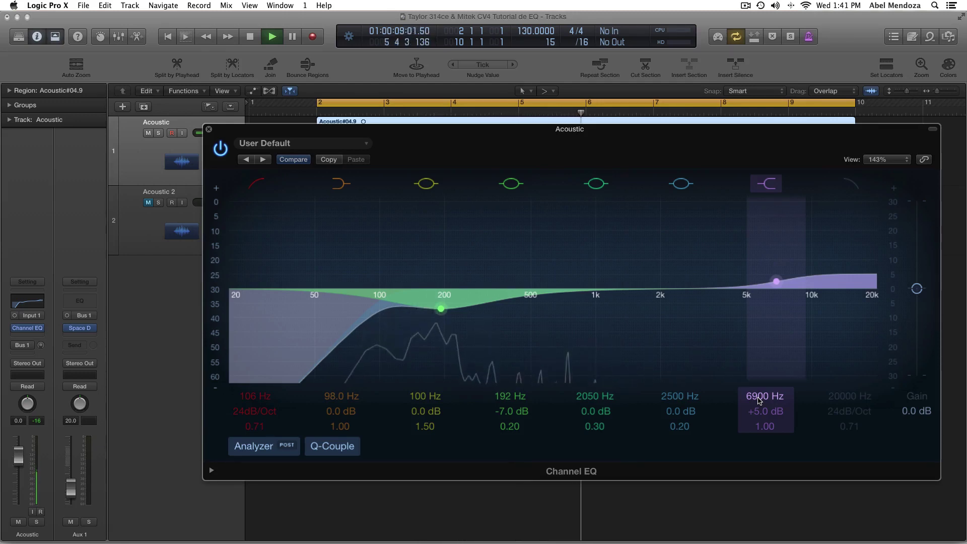
drag(760, 401, 760, 425)
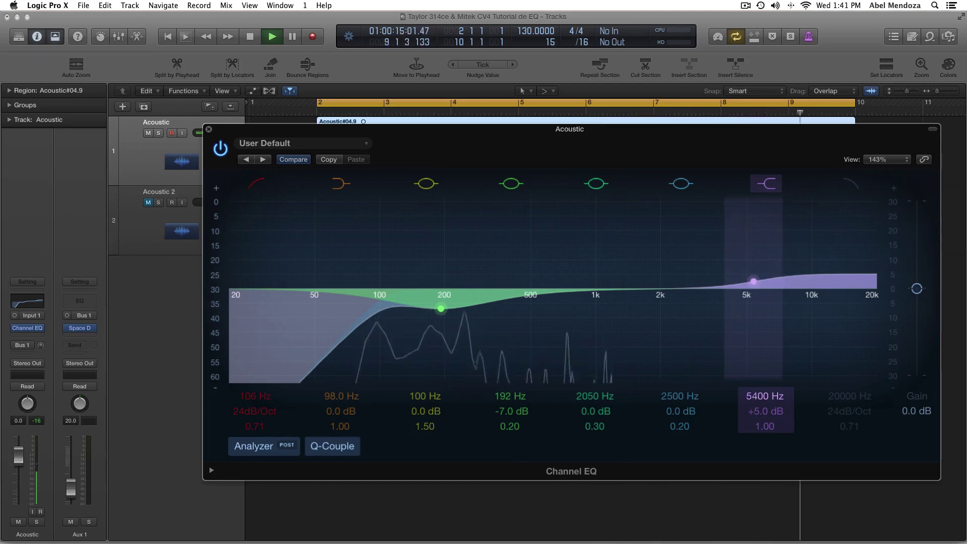
drag(759, 425, 760, 432)
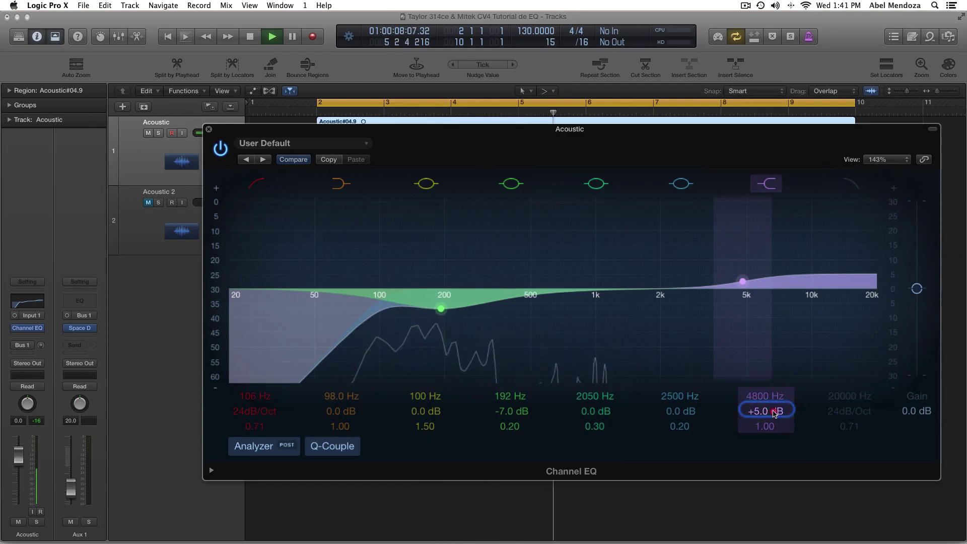
click(793, 432)
drag(770, 410, 770, 408)
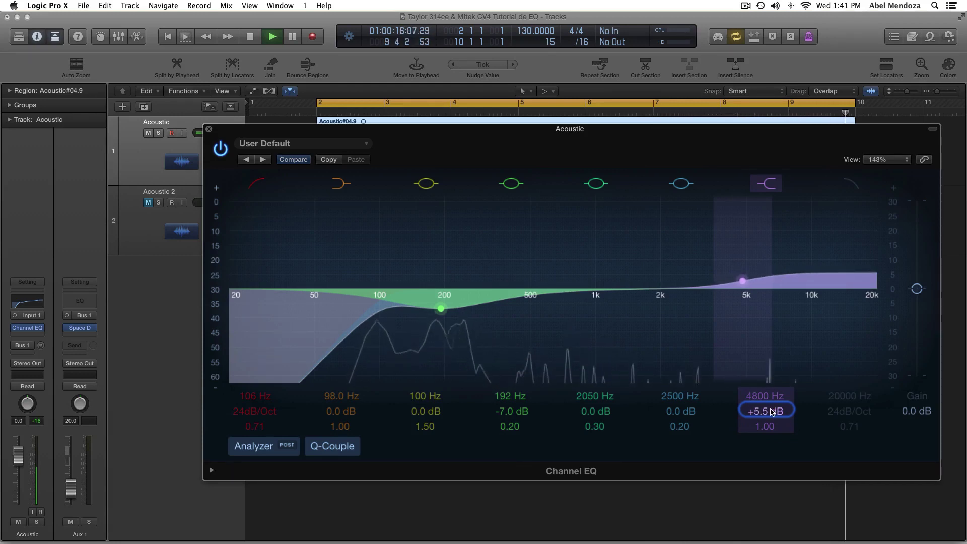
key(space)
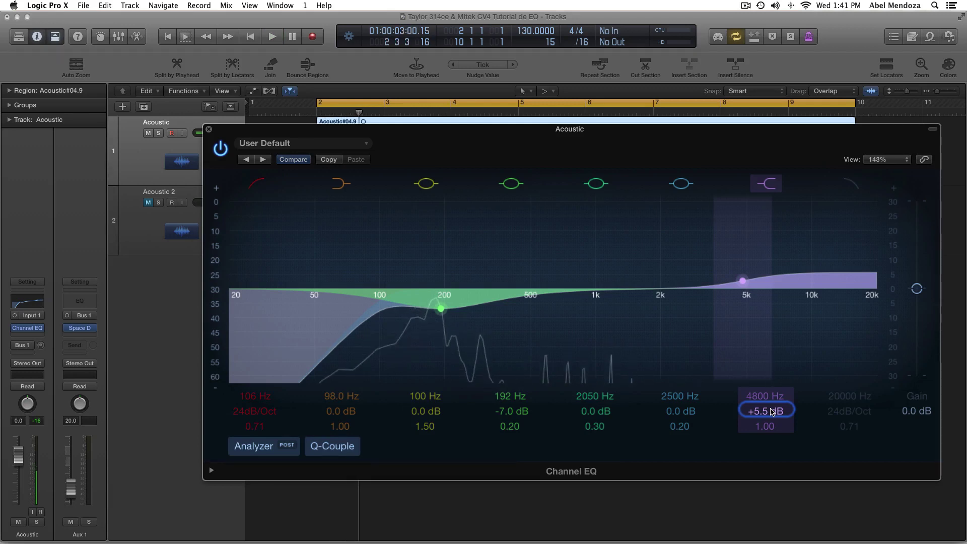
click(806, 442)
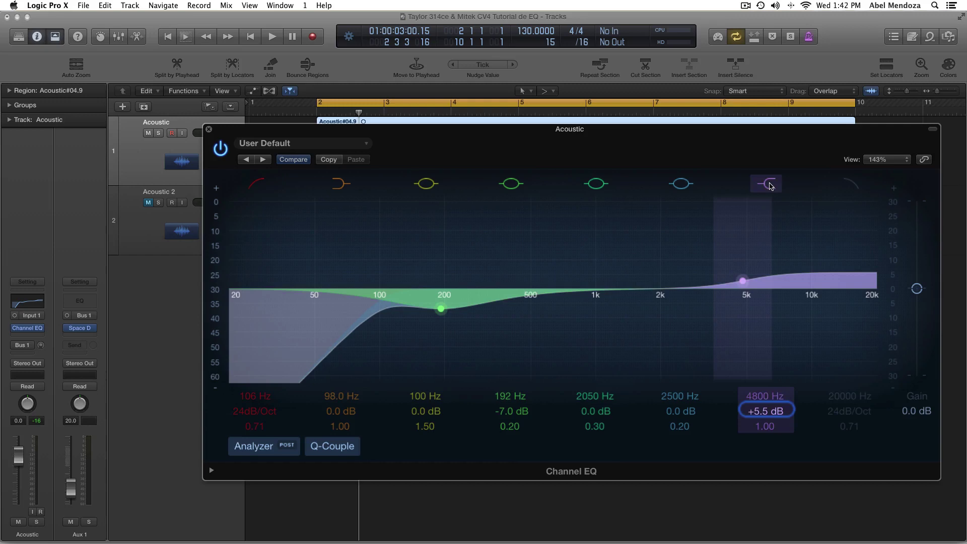
Step: Play the loop while switching the high-shelf band off and on to compare the guitar's brightness
key(space)
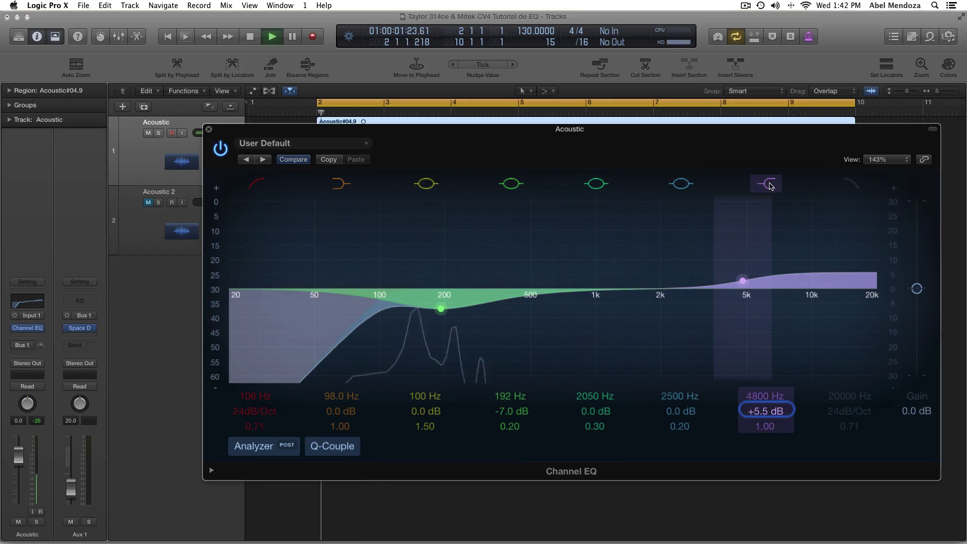
click(769, 184)
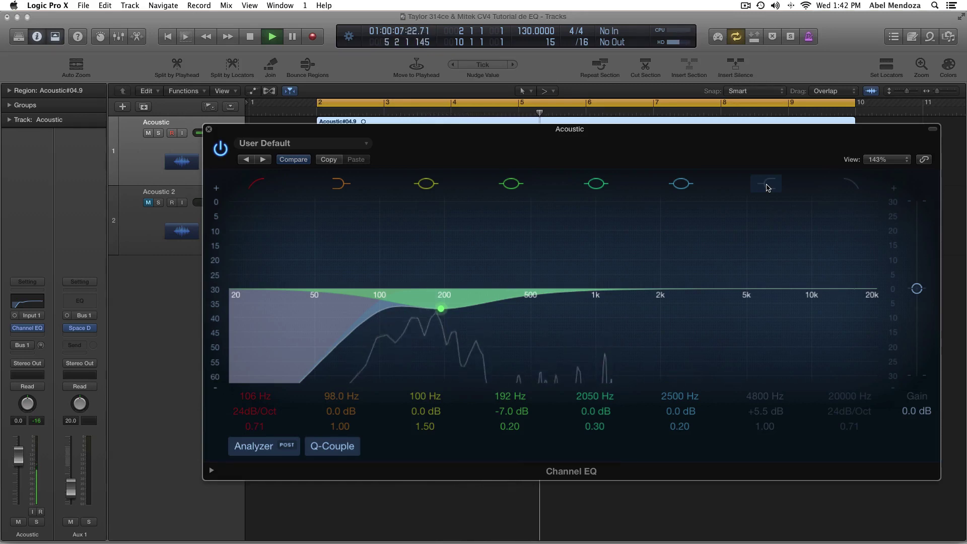
click(768, 184)
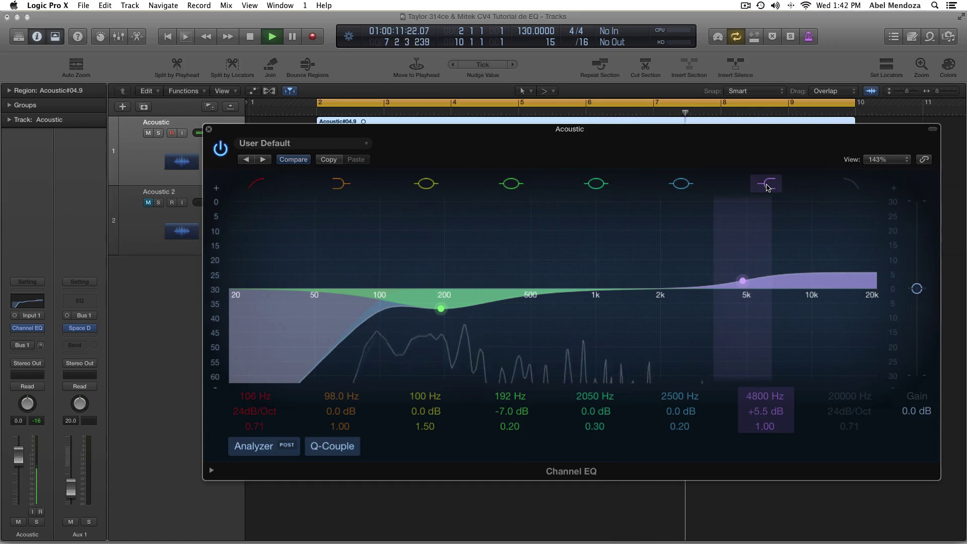
key(space)
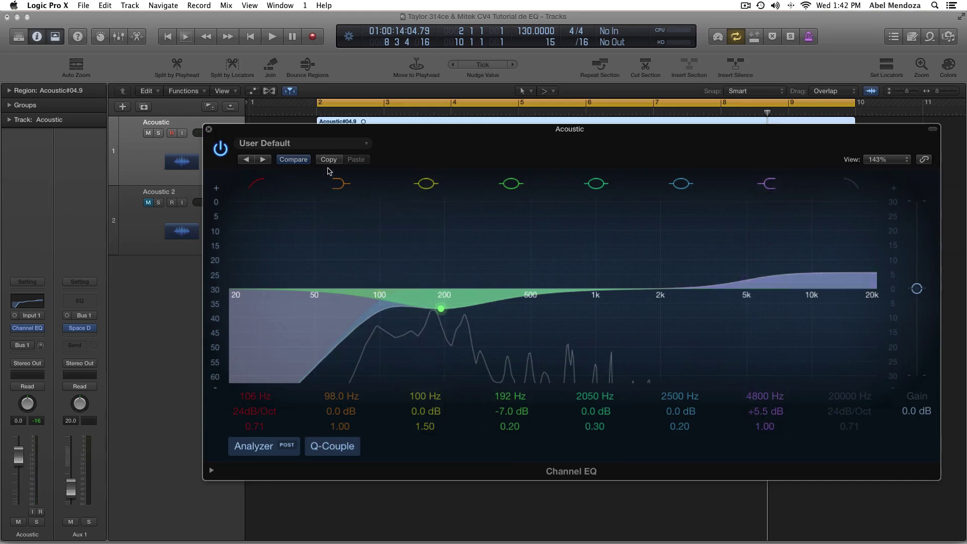
Step: Uncover the region's waveform and play from just before bar 2 with Channel EQ bypassed and re-enabled to compare the full EQ
drag(442, 146, 442, 197)
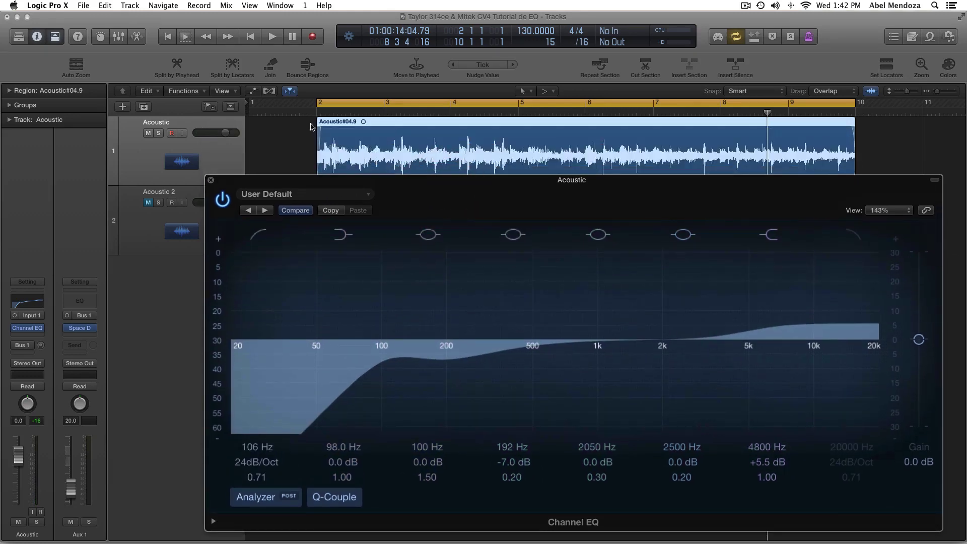
click(300, 114)
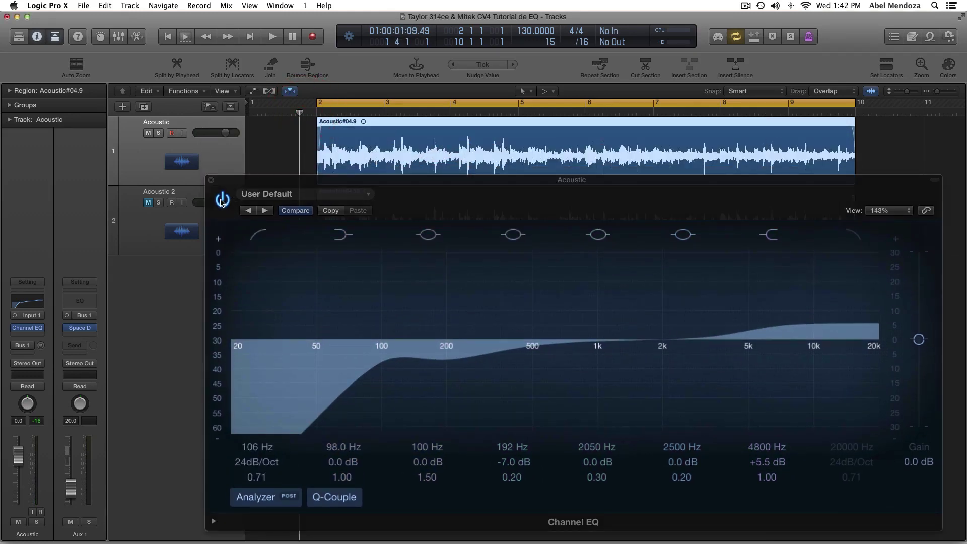
click(222, 200)
key(space)
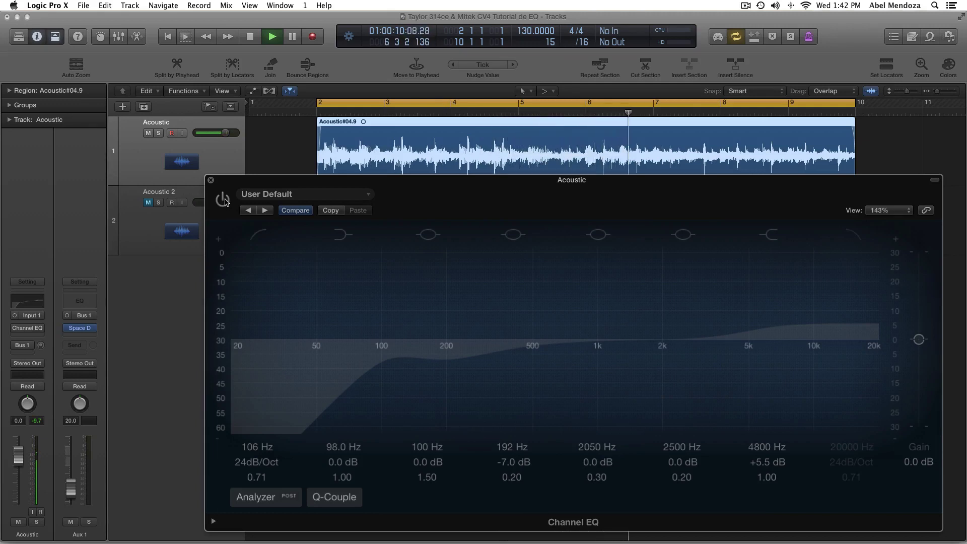
click(223, 199)
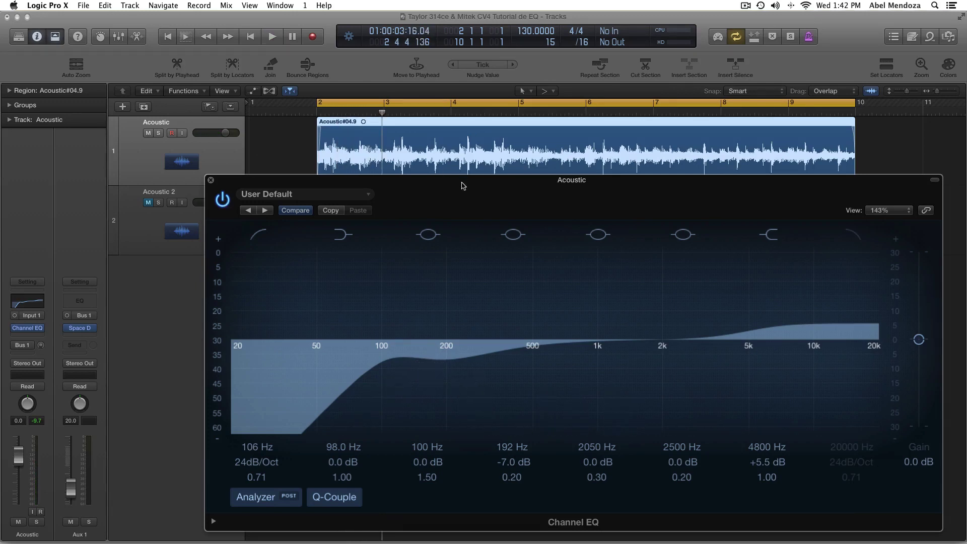
Step: Close the Channel EQ window, enable the Acoustic channel's Bus 1 send and listen to the guitar with reverb
drag(458, 190, 463, 174)
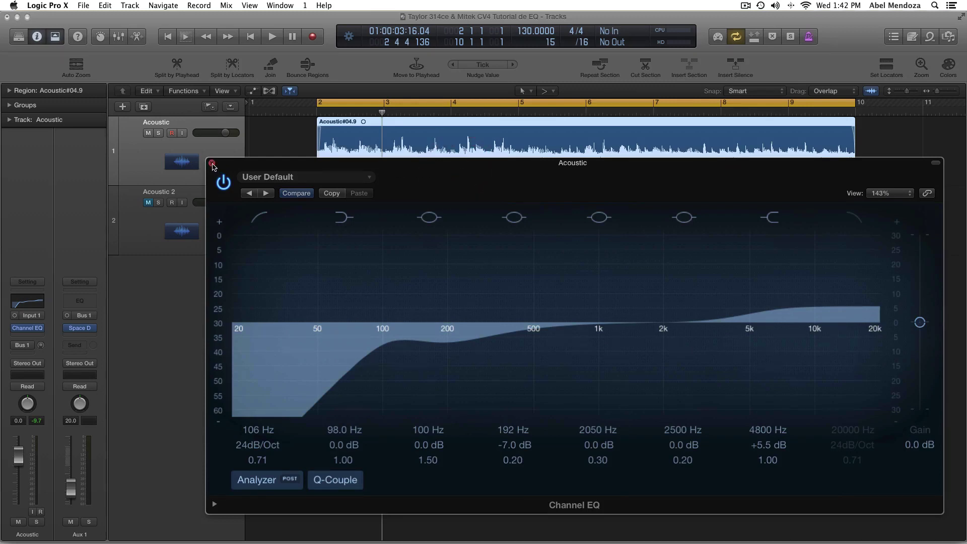
click(212, 165)
click(15, 347)
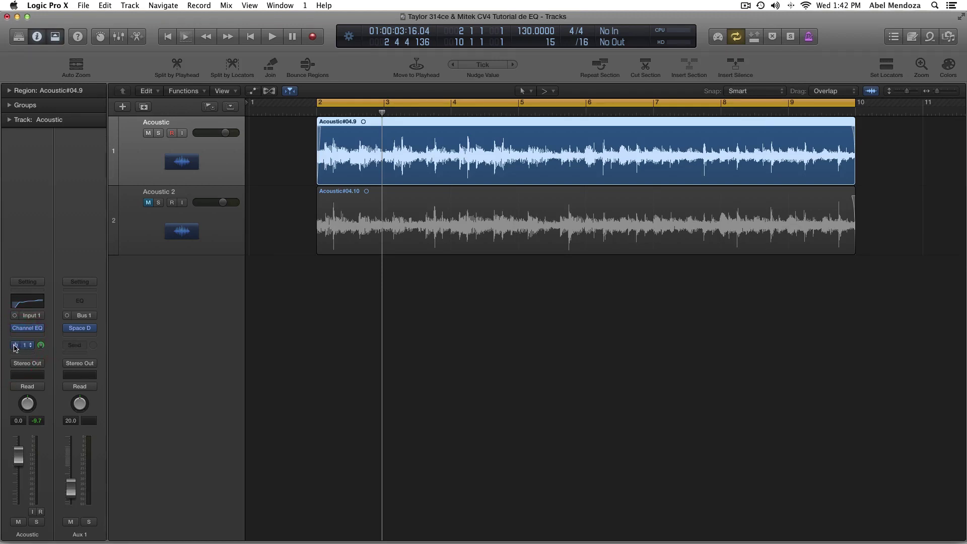
click(14, 347)
key(space)
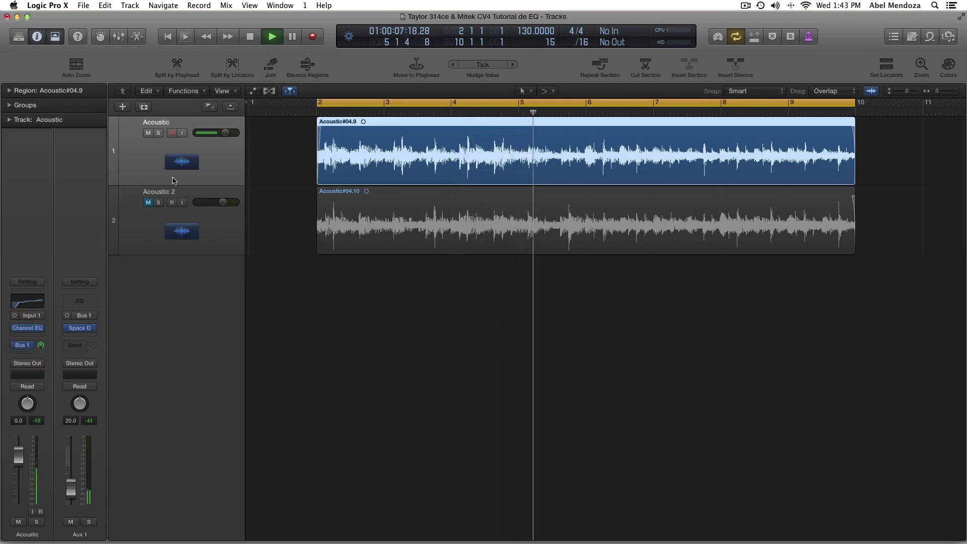
key(space)
Step: Play from just before bar 2 while switching Channel EQ and the Bus 1 send off and on to compare the dry and processed guitar
click(301, 113)
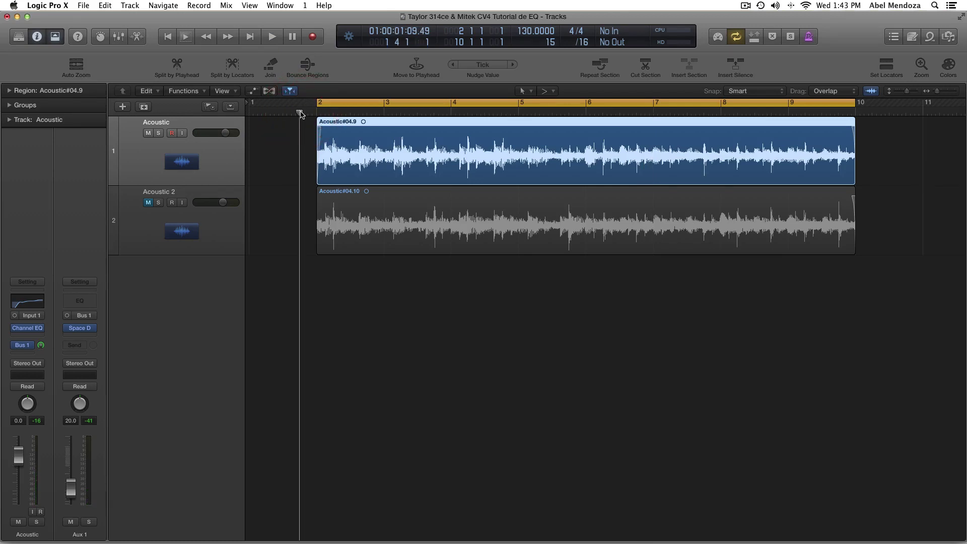
key(space)
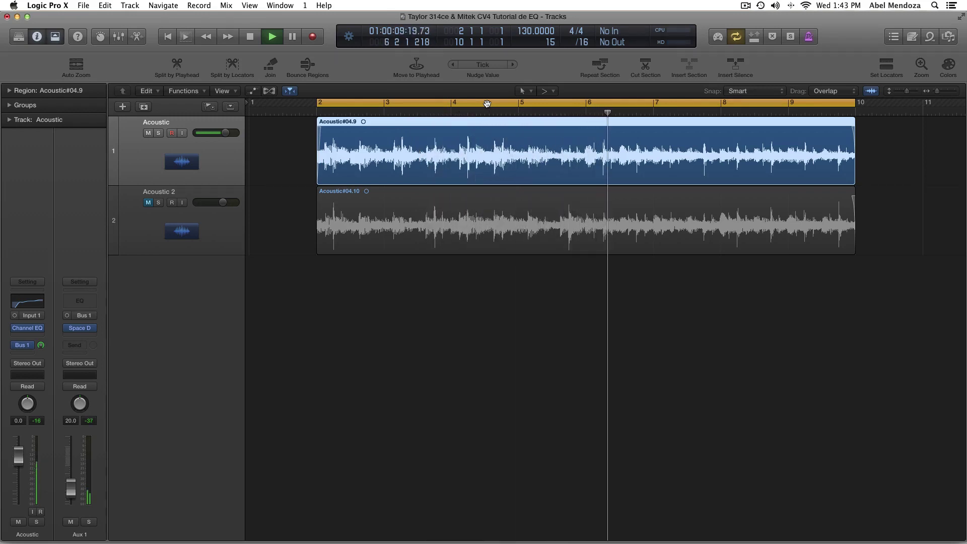
mouse_move(23, 344)
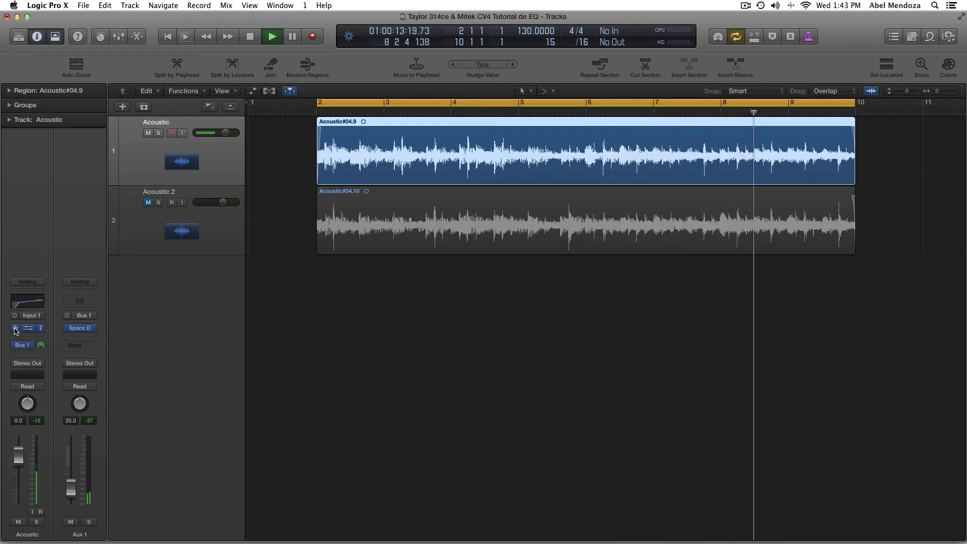
click(16, 328)
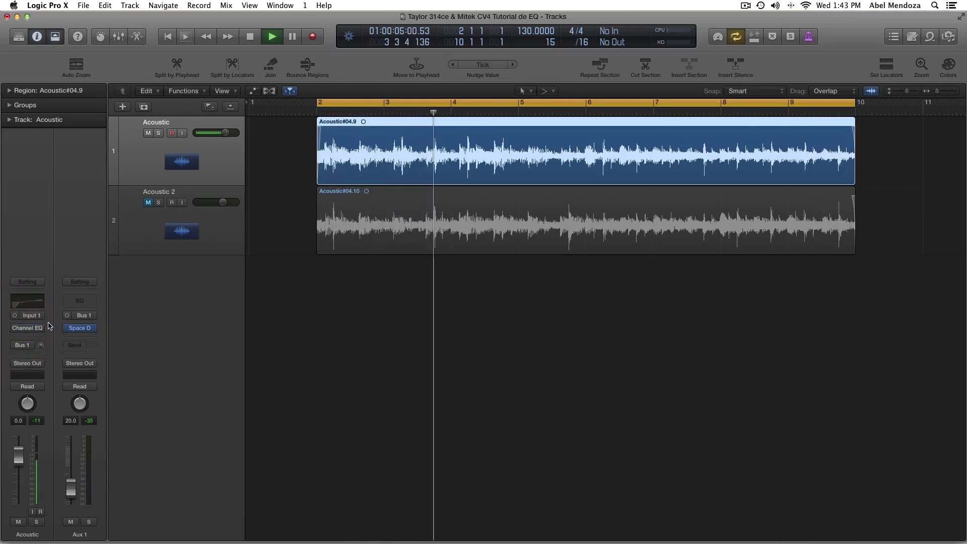
mouse_move(27, 329)
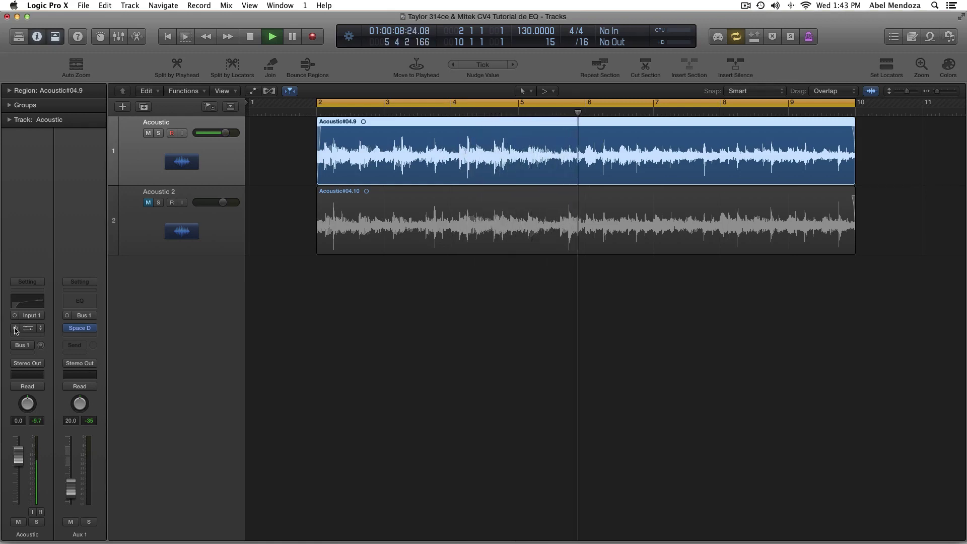
click(15, 329)
click(15, 345)
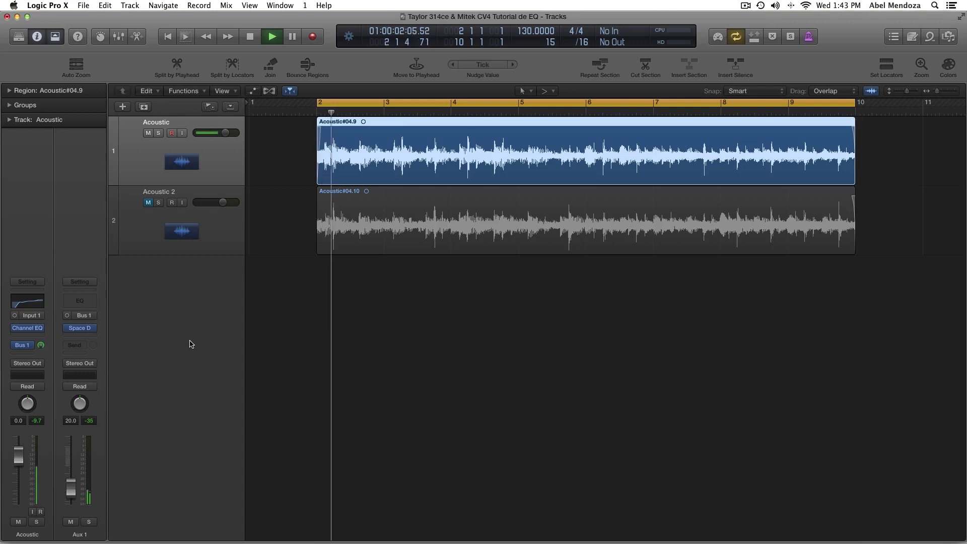
key(space)
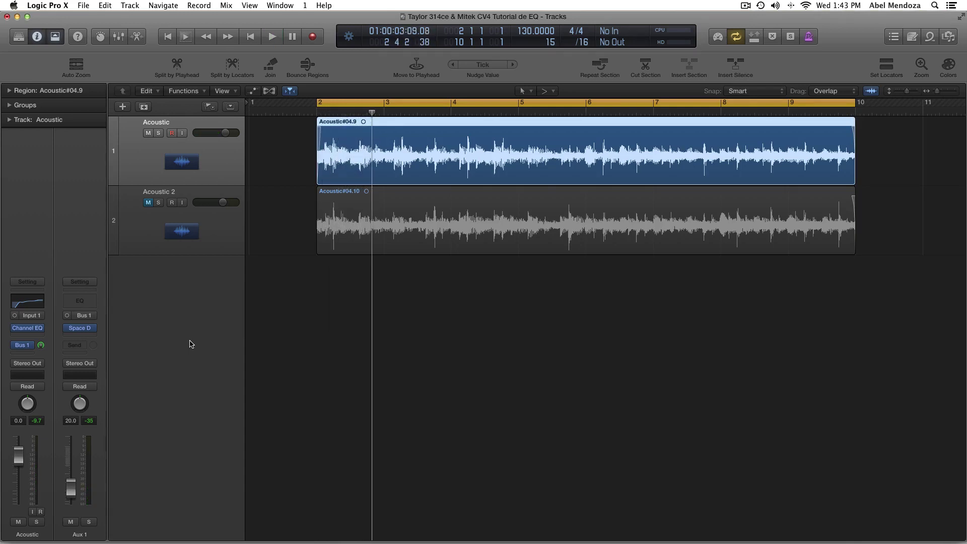